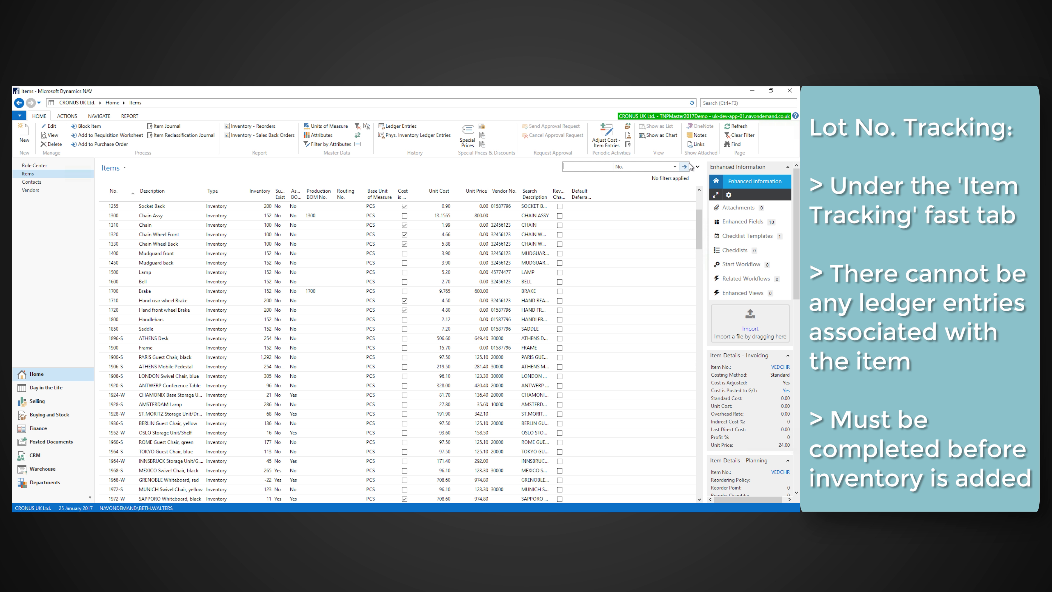
Step: Filter the Items list by Description for "Ved"
left_click(675, 167)
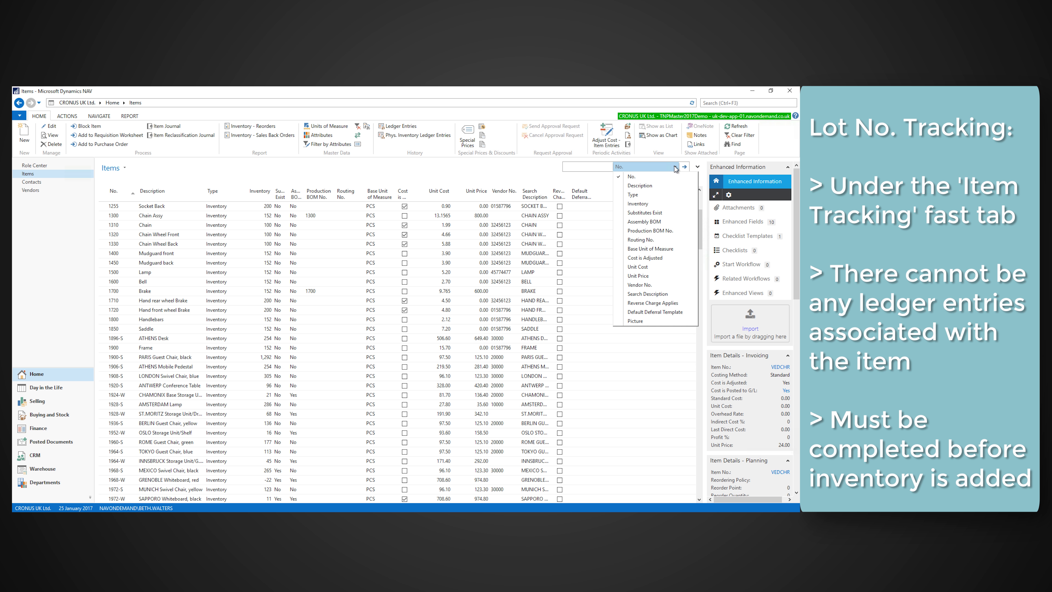
left_click(645, 189)
left_click(581, 168)
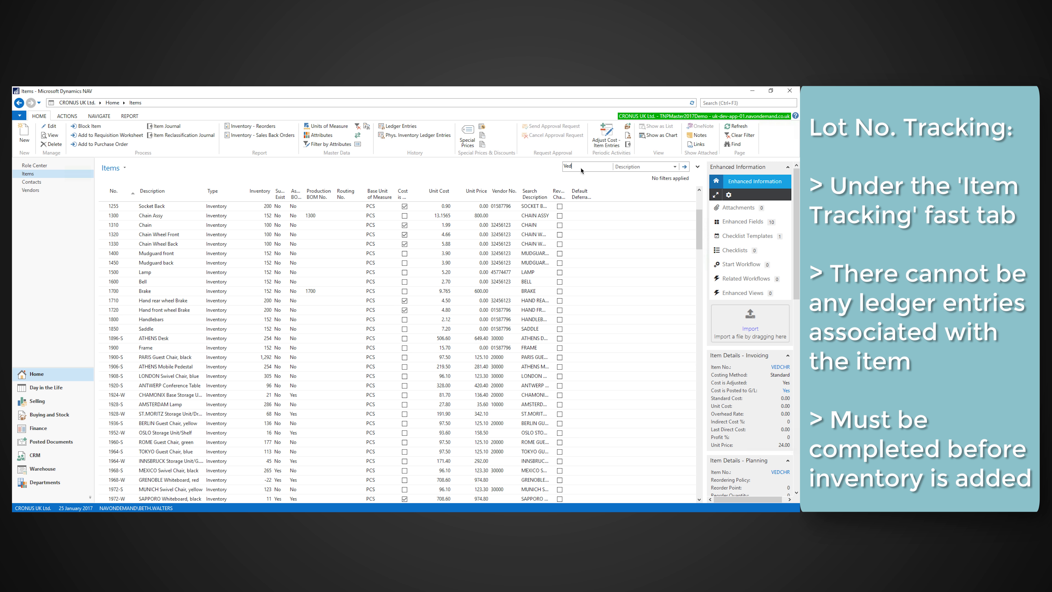
type("Ved")
key("Return")
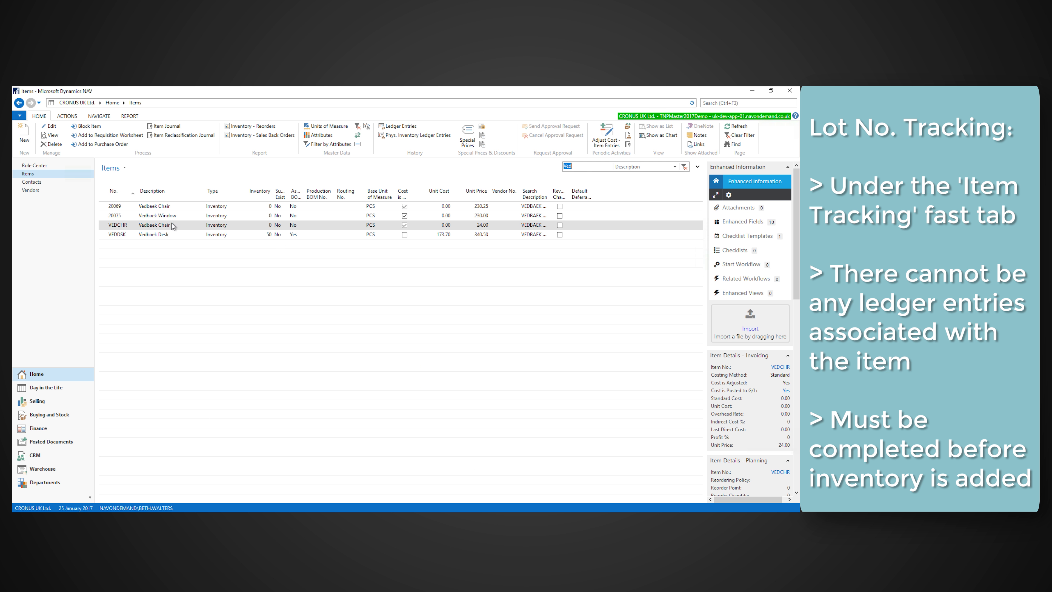
Step: Open the Vedbaek Window item card for editing at its Item Tracking section
left_click(162, 219)
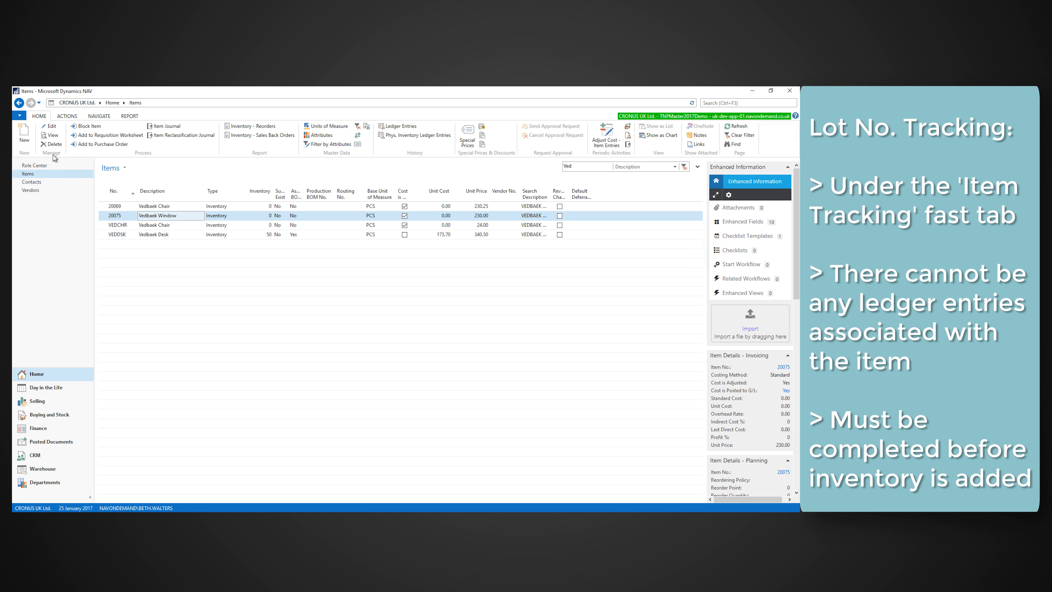
left_click(49, 128)
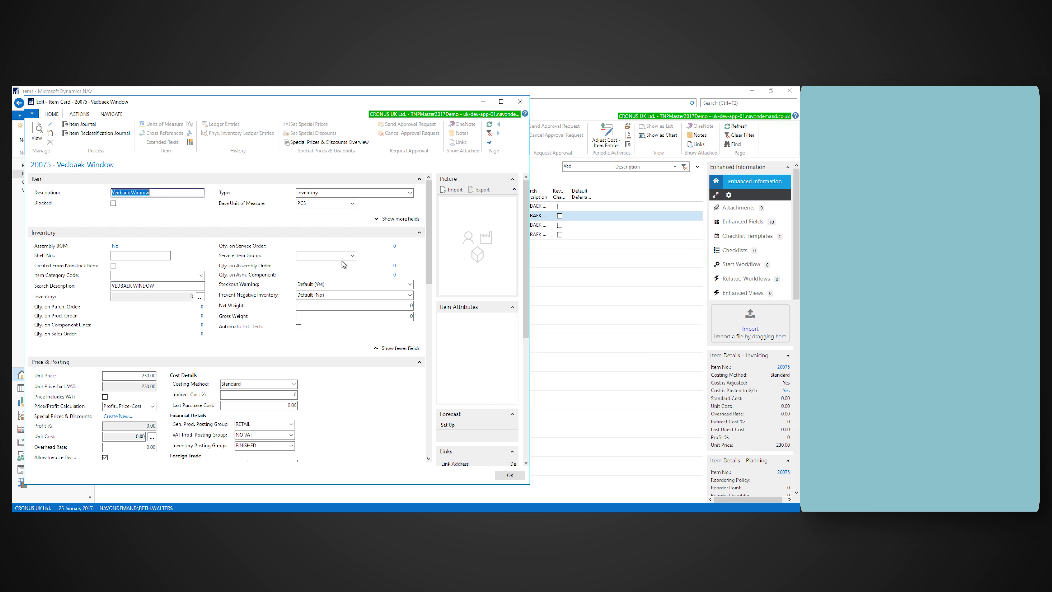
left_click_drag(429, 251, 429, 435)
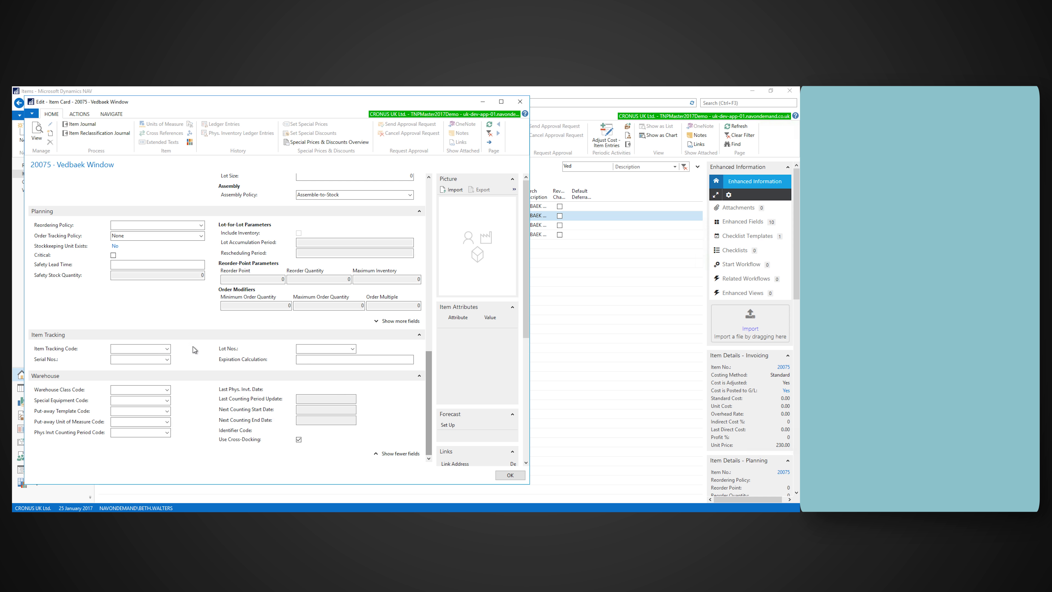
Step: Review the LOTALL code's tracking settings in the full Item Tracking Codes list and assign that code to the item
left_click(168, 348)
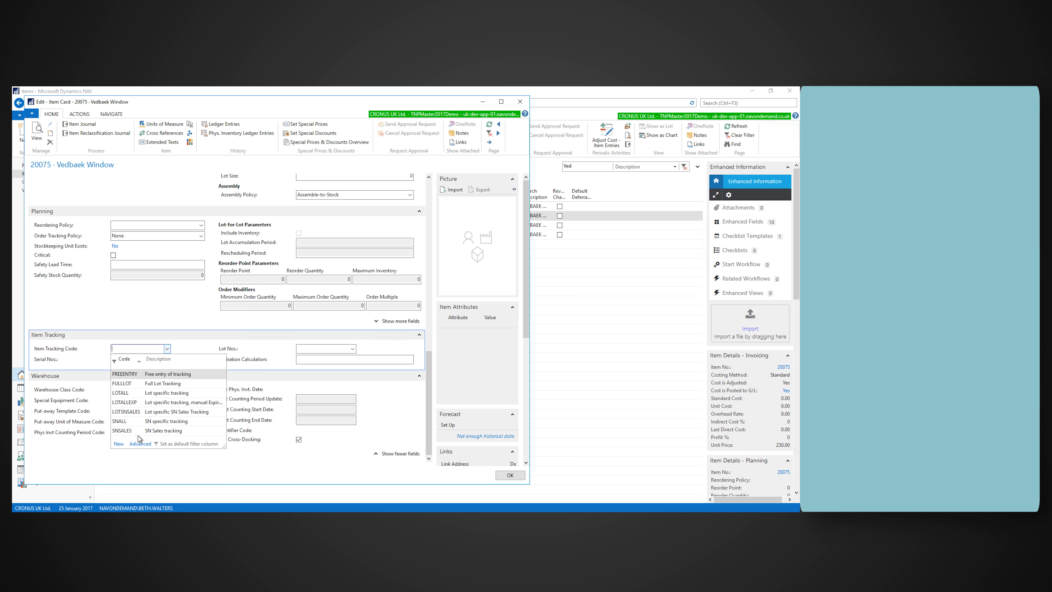
left_click(140, 445)
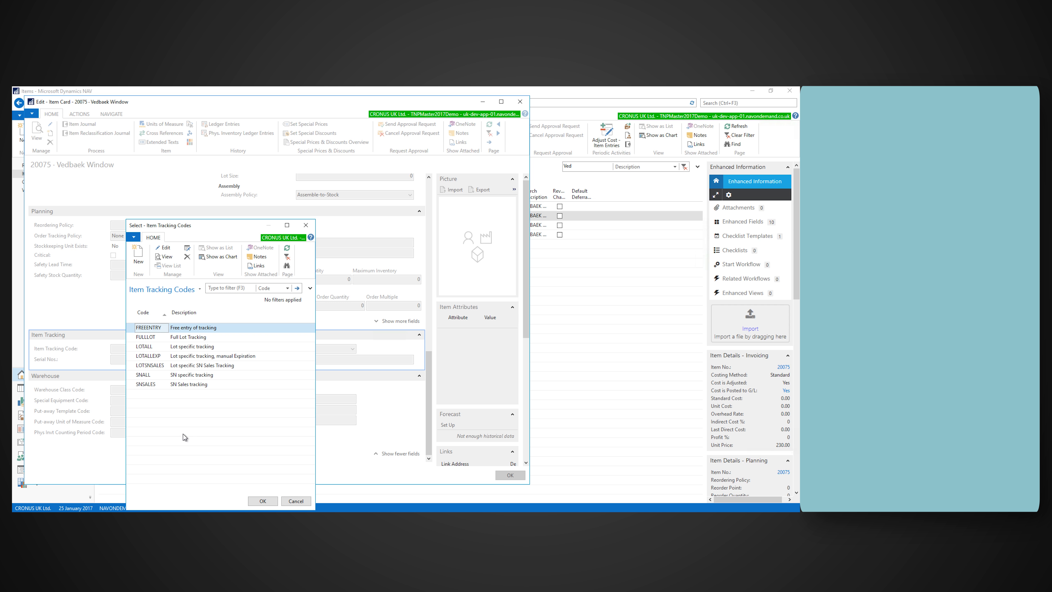
left_click(153, 347)
left_click(163, 257)
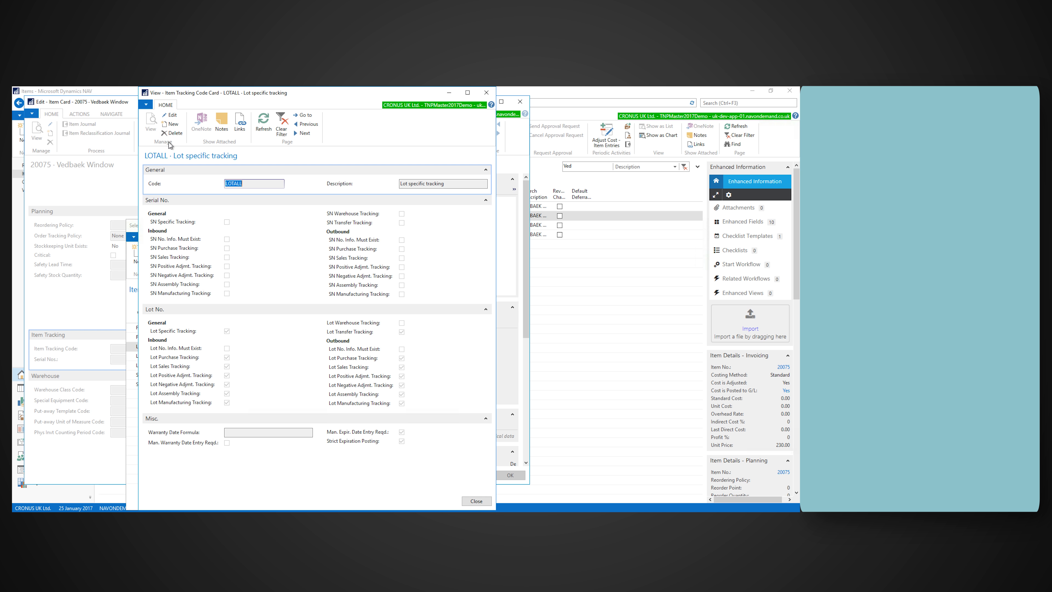
left_click(170, 118)
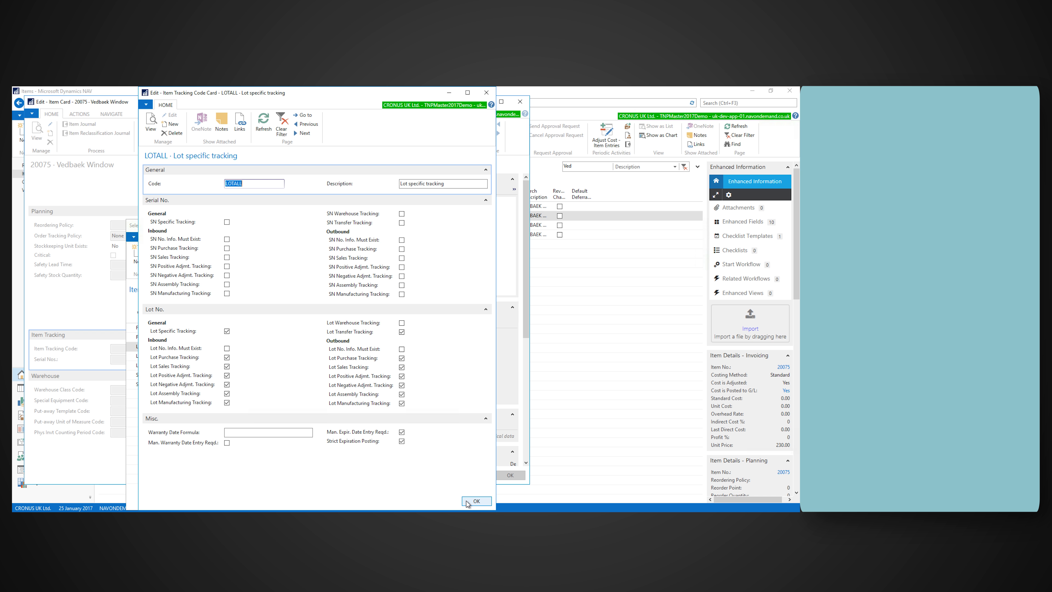
left_click(476, 501)
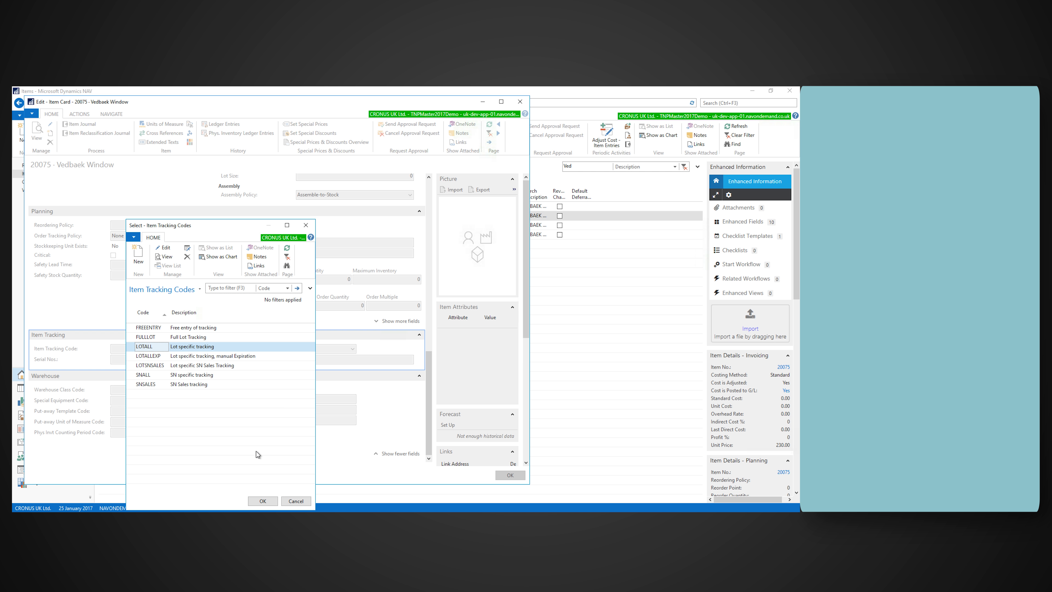
left_click(263, 501)
Step: Set the new purchase order's vendor to London Postmaster and its vendor invoice number to 87886
left_click(139, 203)
type("10000")
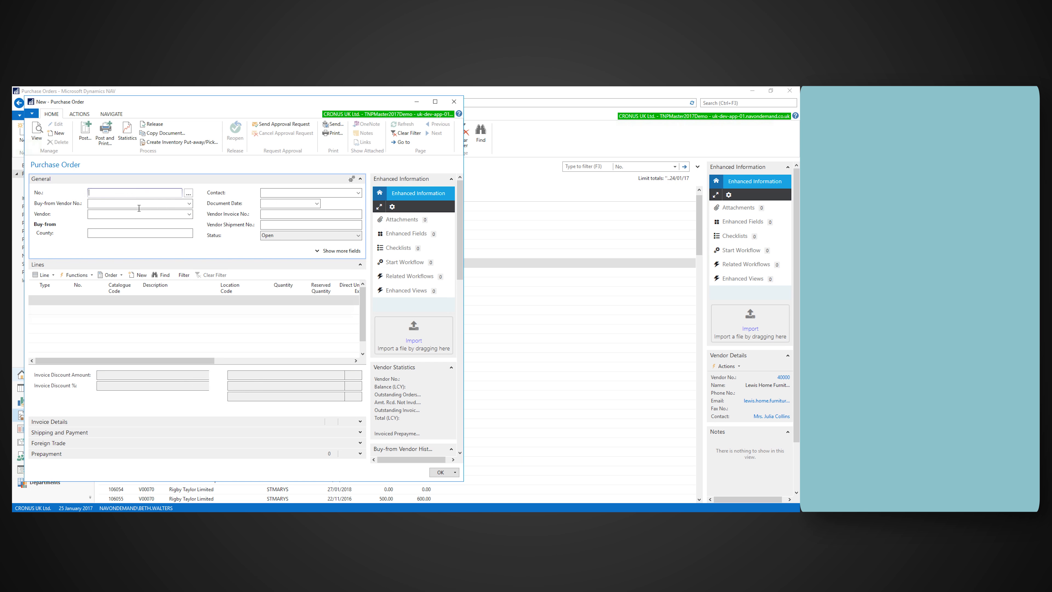
key("Tab")
left_click(283, 214)
type("8788")
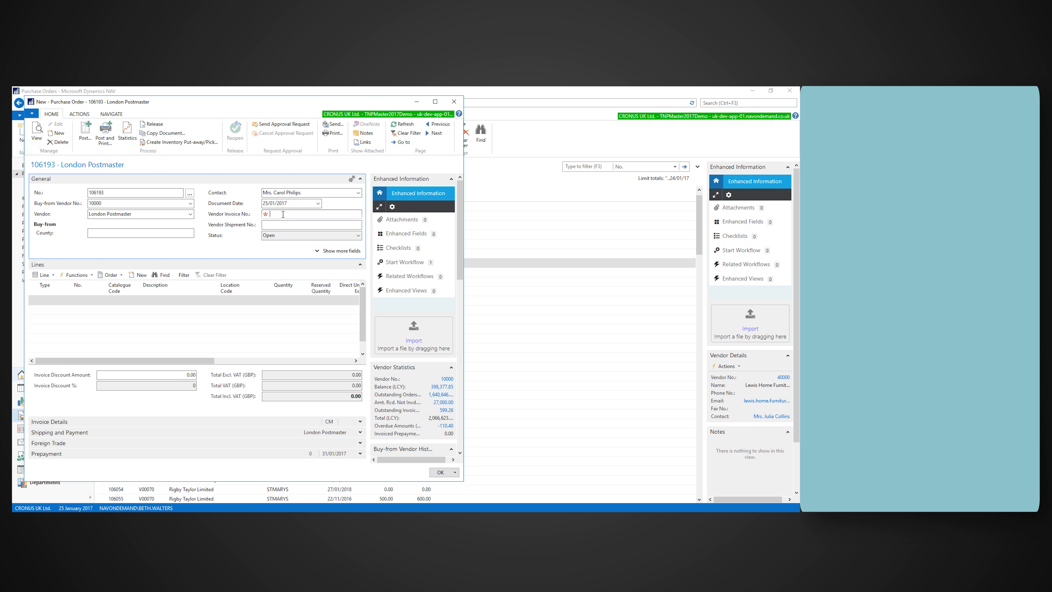
type("6")
Step: Add a purchase line of type Item for 20075 Vedbaek Window with location code BLUE
left_click(46, 299)
type("i")
key("Tab")
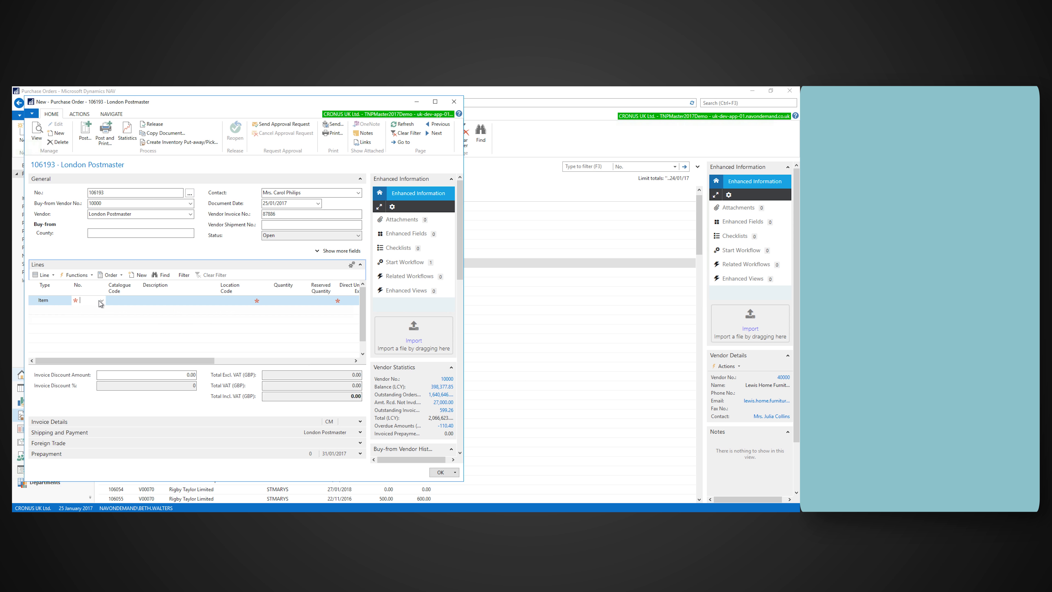
left_click(99, 301)
type("20075")
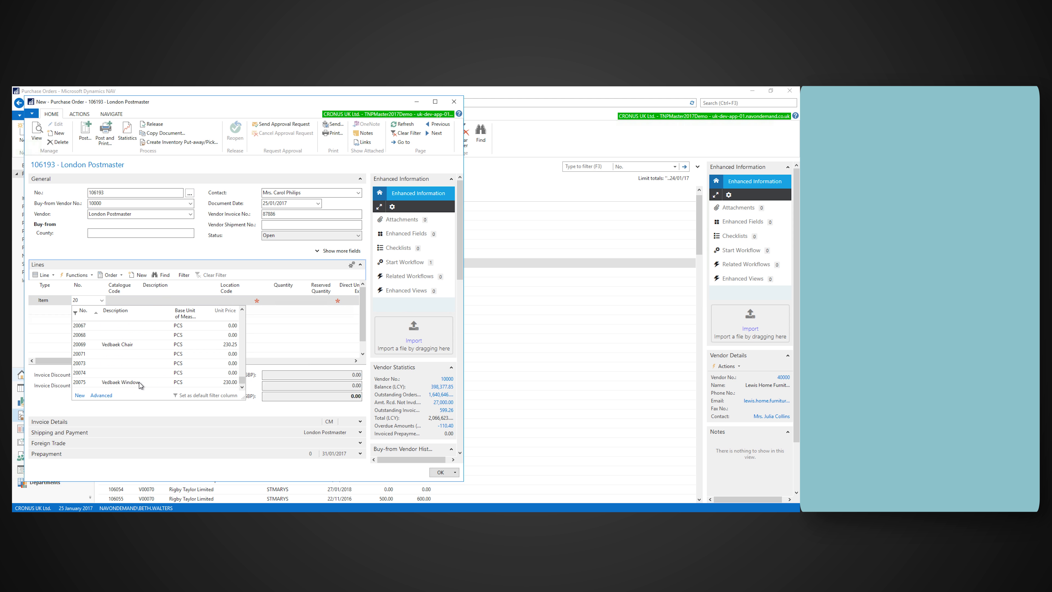
key("Tab")
key("Tab")
Step: Set the Vedbaek Window line's quantity to 20 and release the purchase order
key("Tab")
type("blue")
key("Tab")
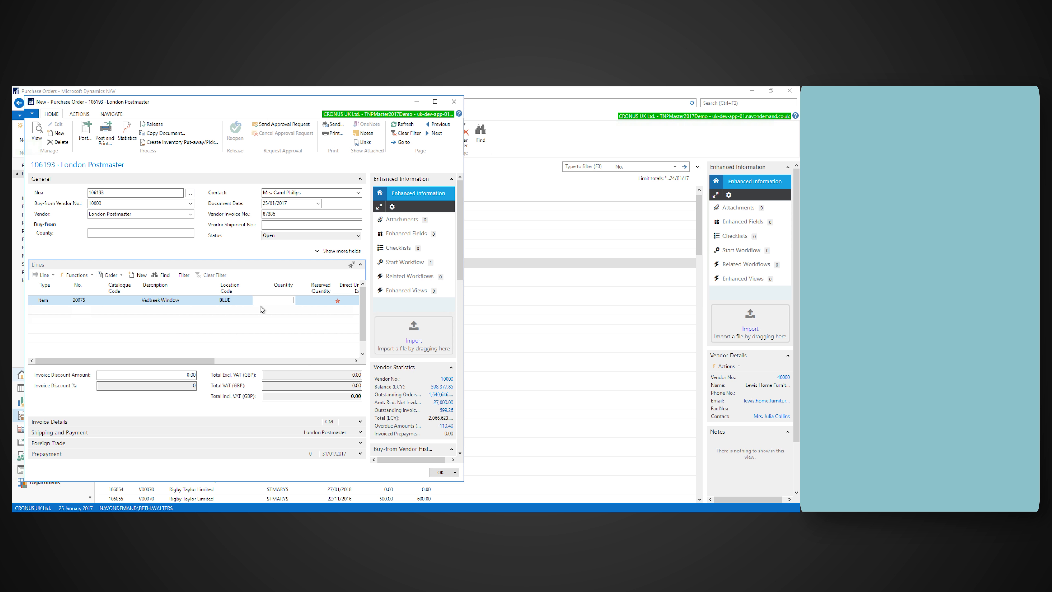
type("200")
key("Tab")
left_click_drag(205, 360, 260, 362)
left_click(258, 301)
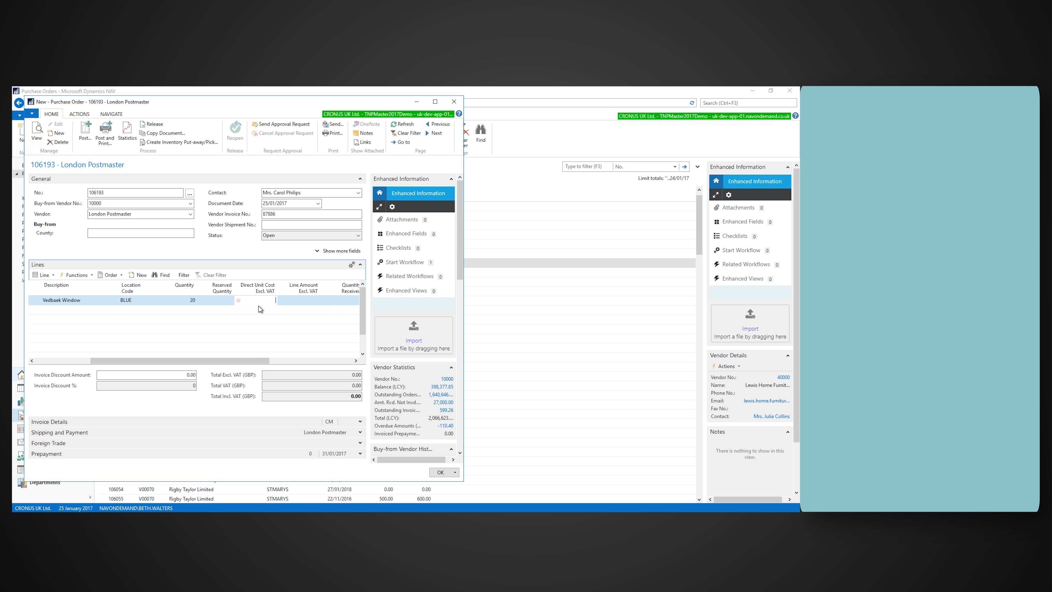
left_click_drag(132, 360, 120, 359)
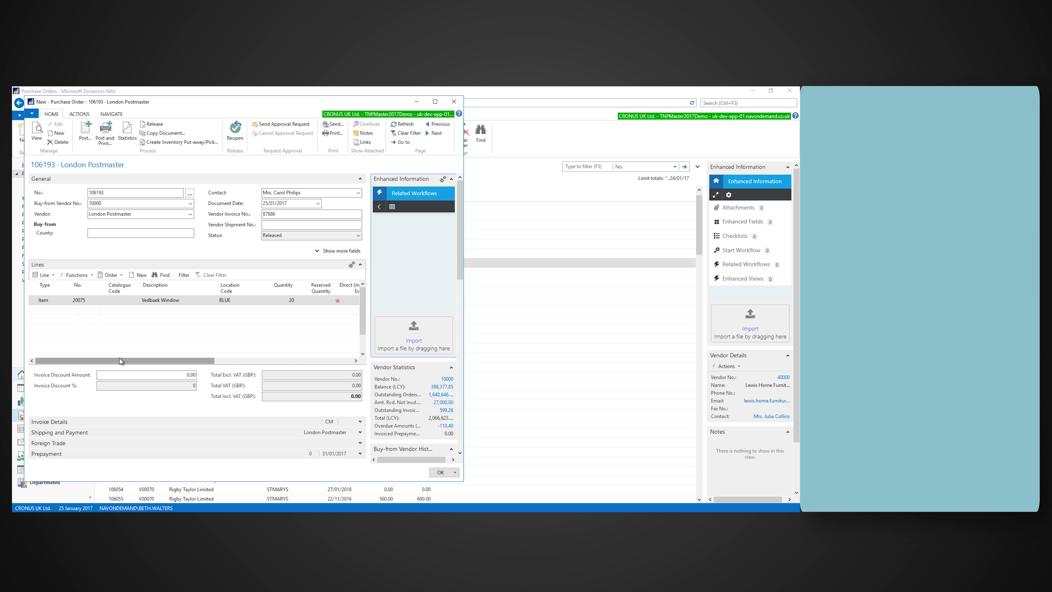
Step: Open the Vedbaek Window line's item tracking lines and enter lots AA01 and AA02, quantity 5 each, with expiration date 29/04/2018
left_click(39, 298)
left_click(42, 275)
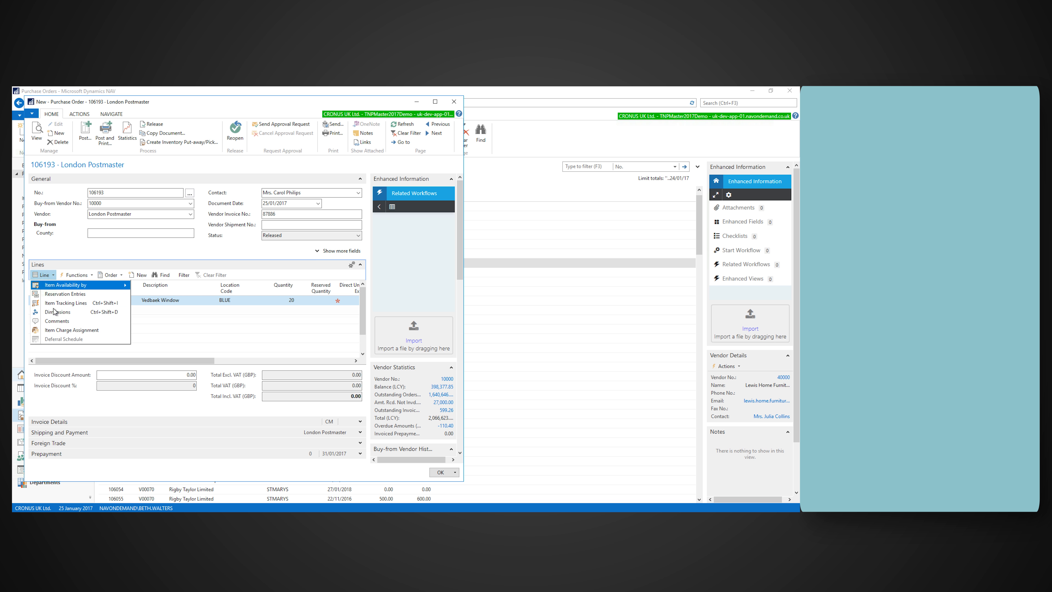
left_click(66, 305)
left_click(115, 127)
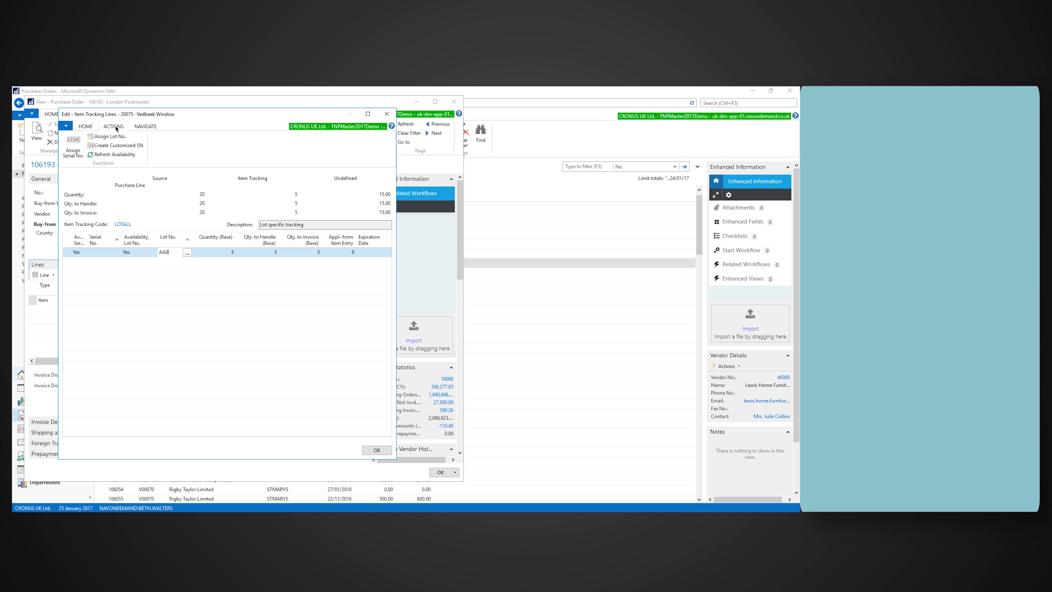
key("Down")
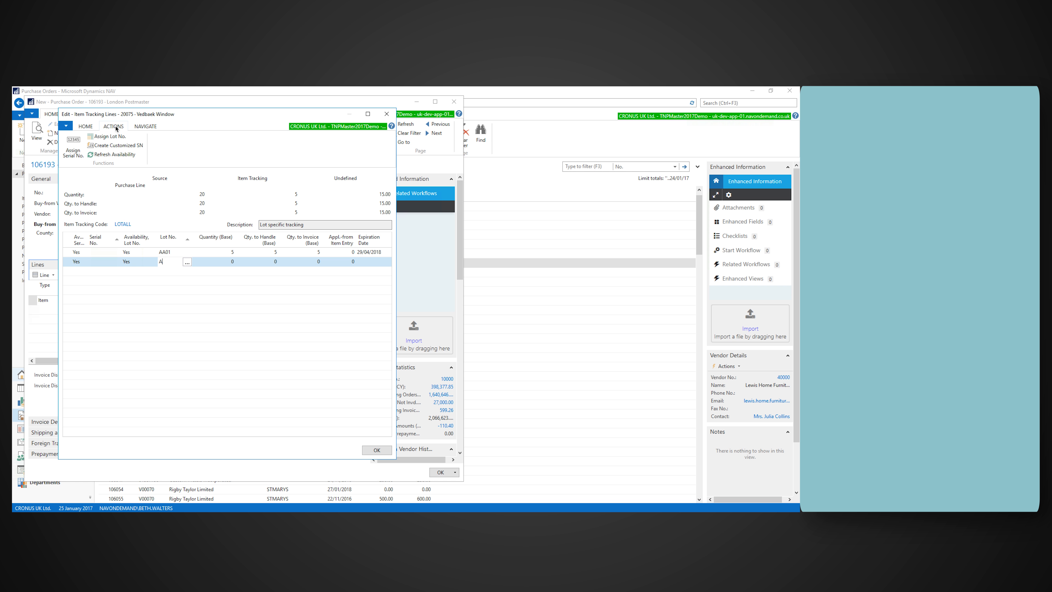
key("Tab")
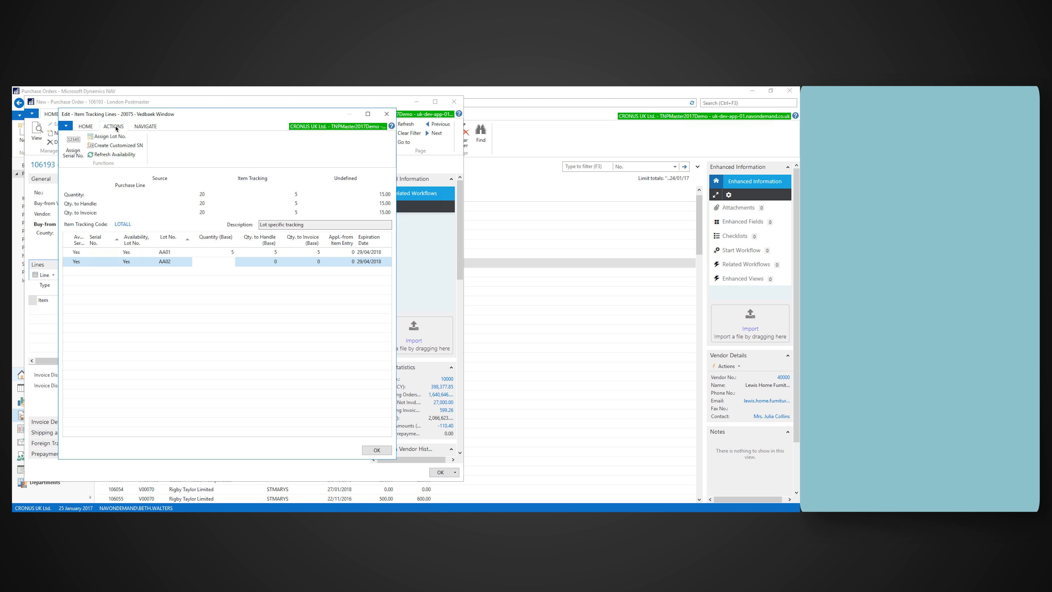
key("Down")
Step: Assign an automatic lot number to the remaining quantity, set its expiration date to 29/04/2018, and accept the tracking lines
left_click(110, 135)
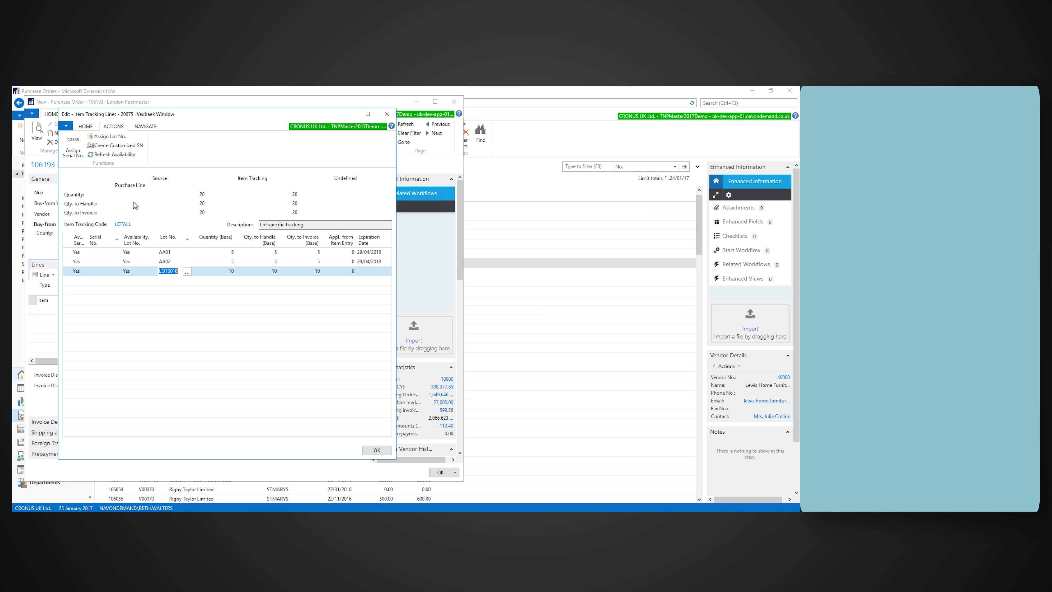
left_click(376, 273)
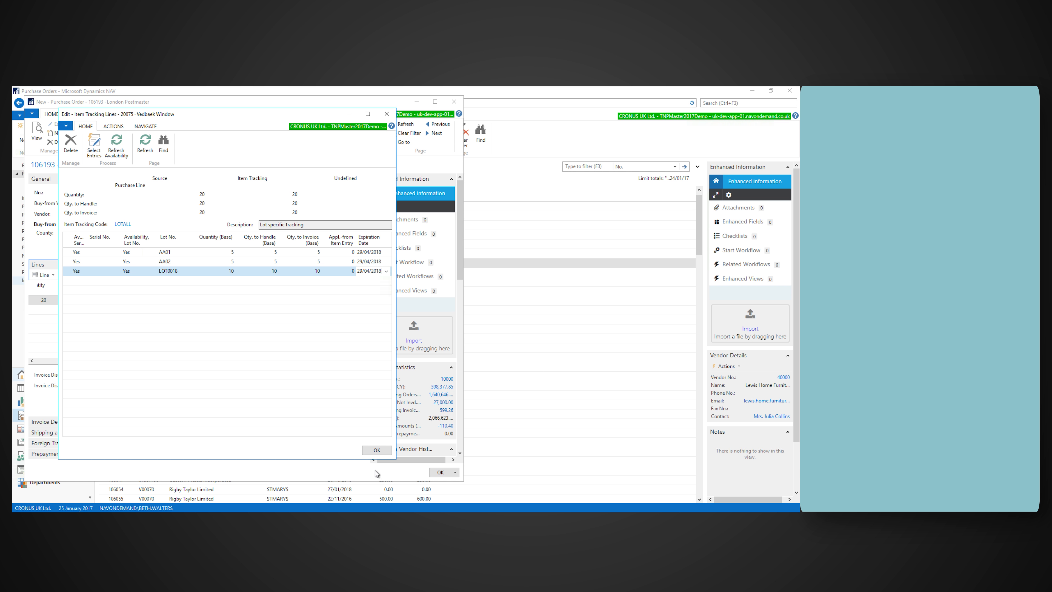
left_click(376, 449)
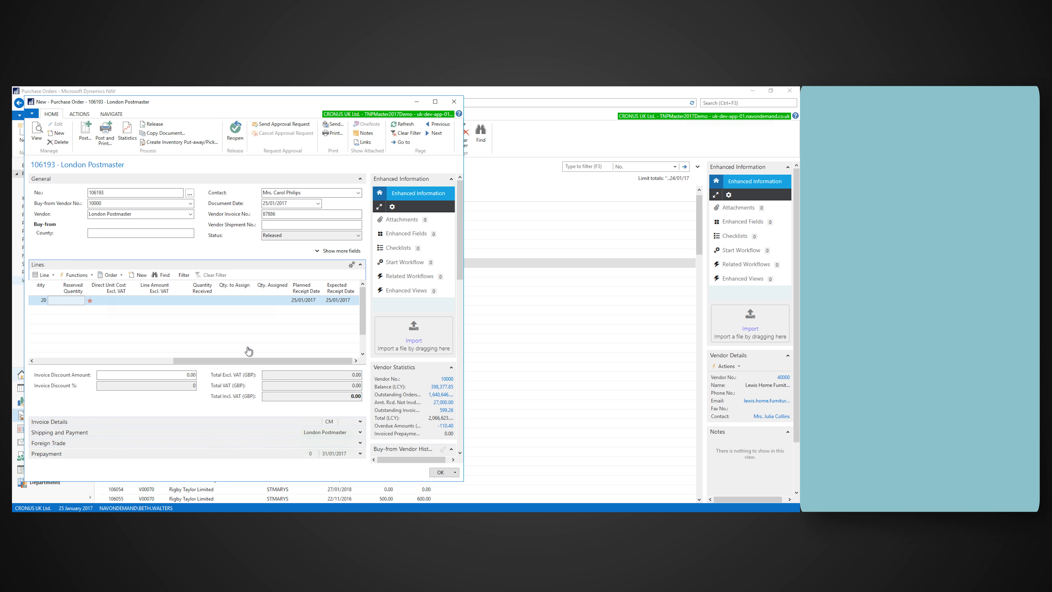
Step: Post the purchase order for London Postmaster
left_click_drag(208, 360, 63, 364)
left_click(88, 133)
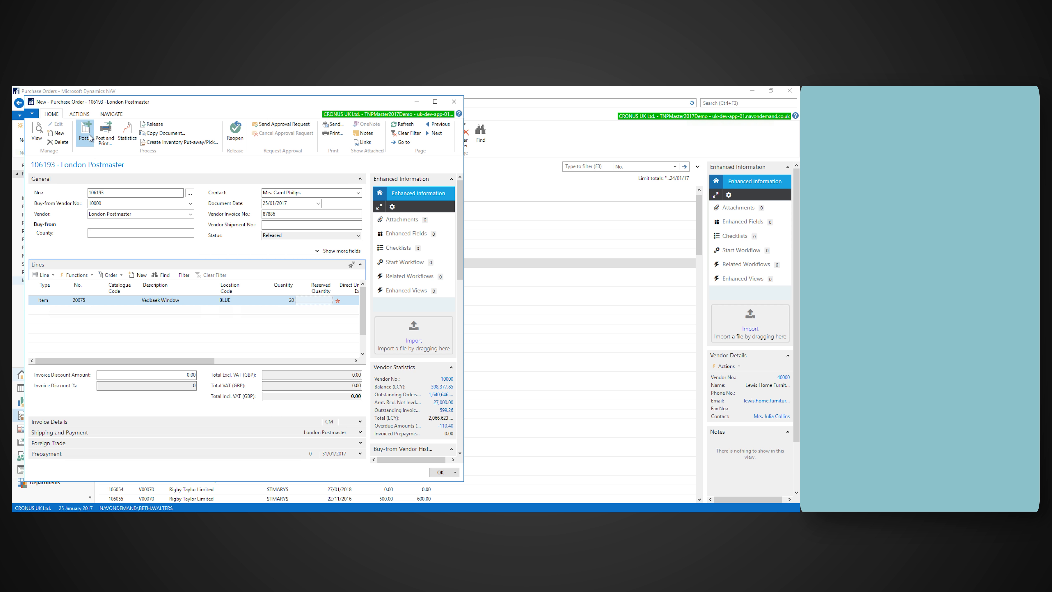
left_click(231, 309)
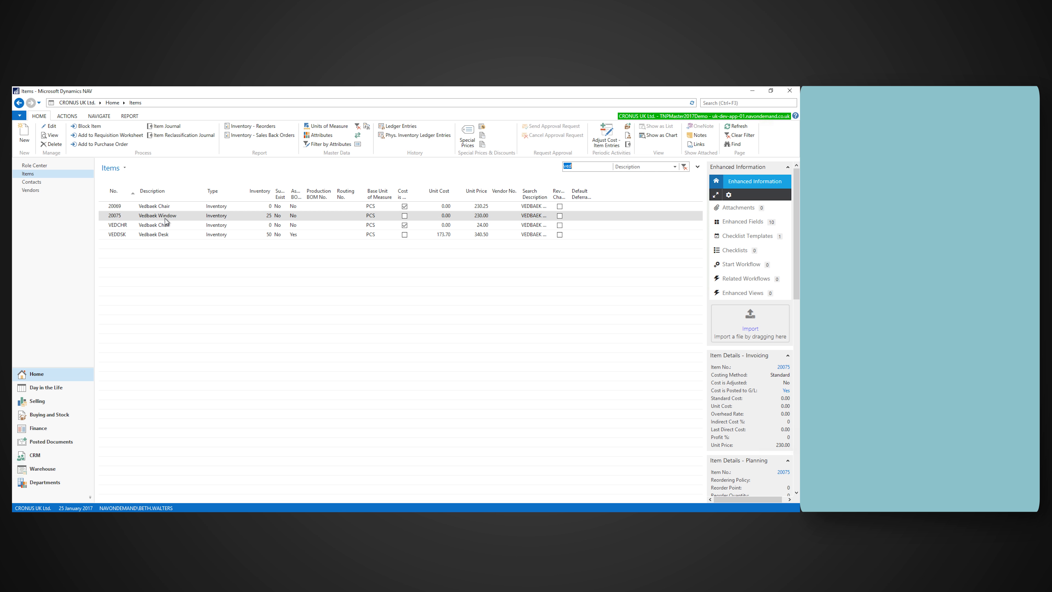
Step: Open the Vedbaek Window item card from the Items list and show its item ledger entries
left_click(164, 219)
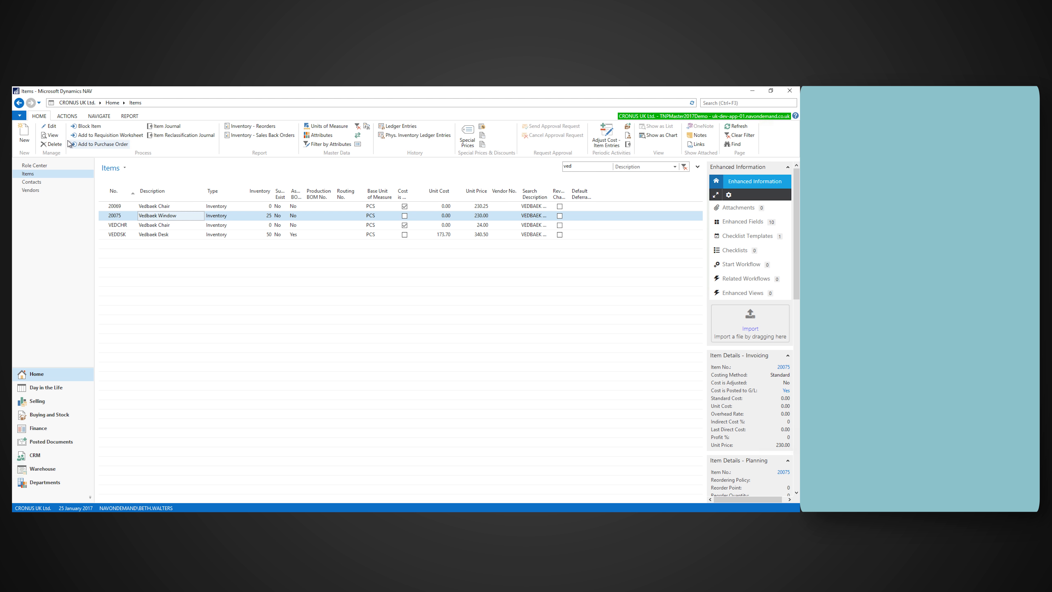
left_click(55, 136)
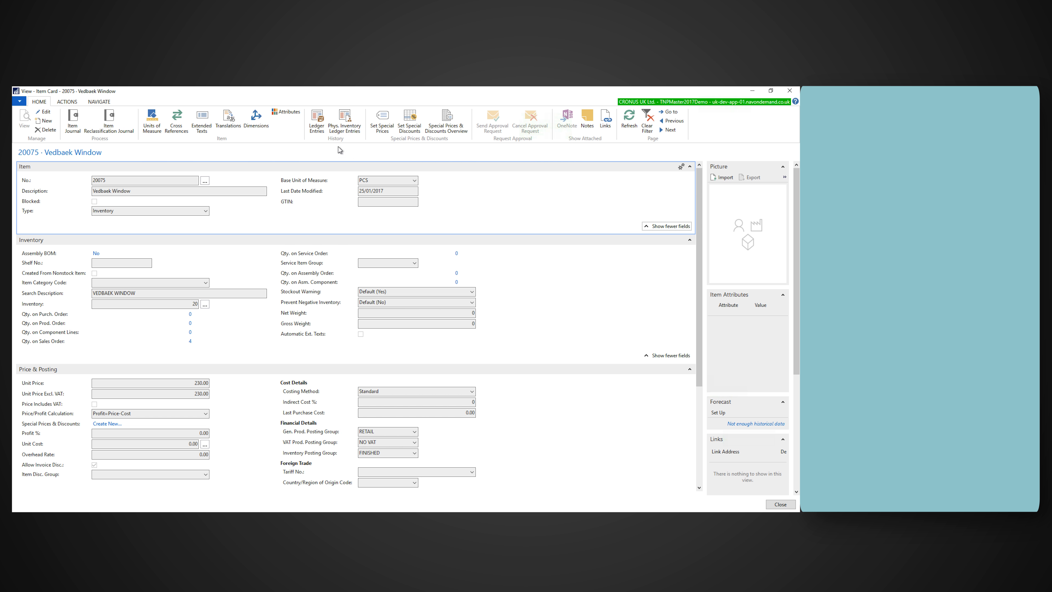
left_click(319, 129)
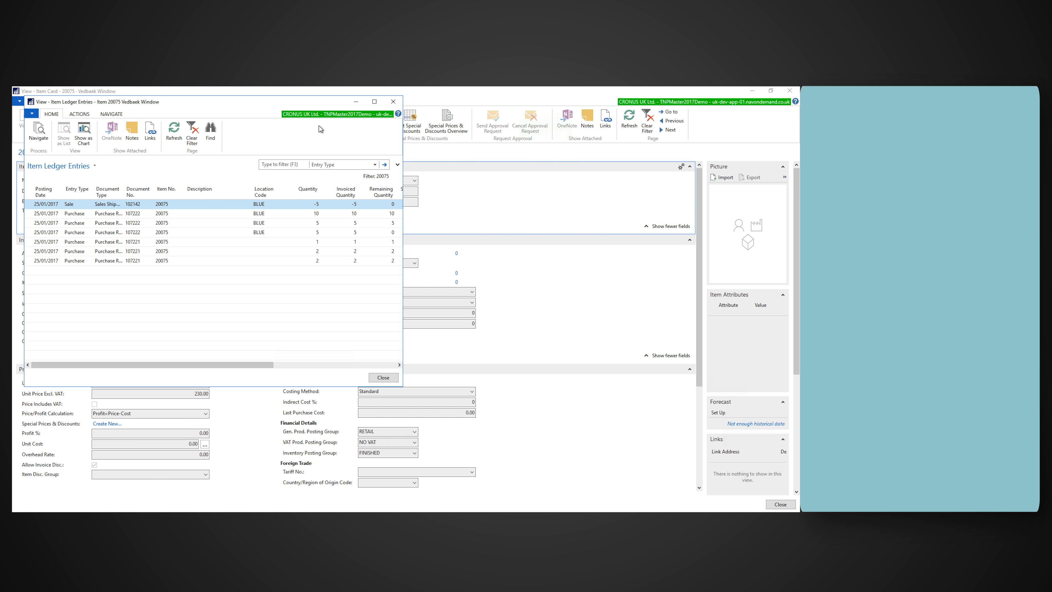
Step: Filter the ledger entries to entry type Purchase, examine the quantity and cost columns, and close the entries and item card
left_click(323, 165)
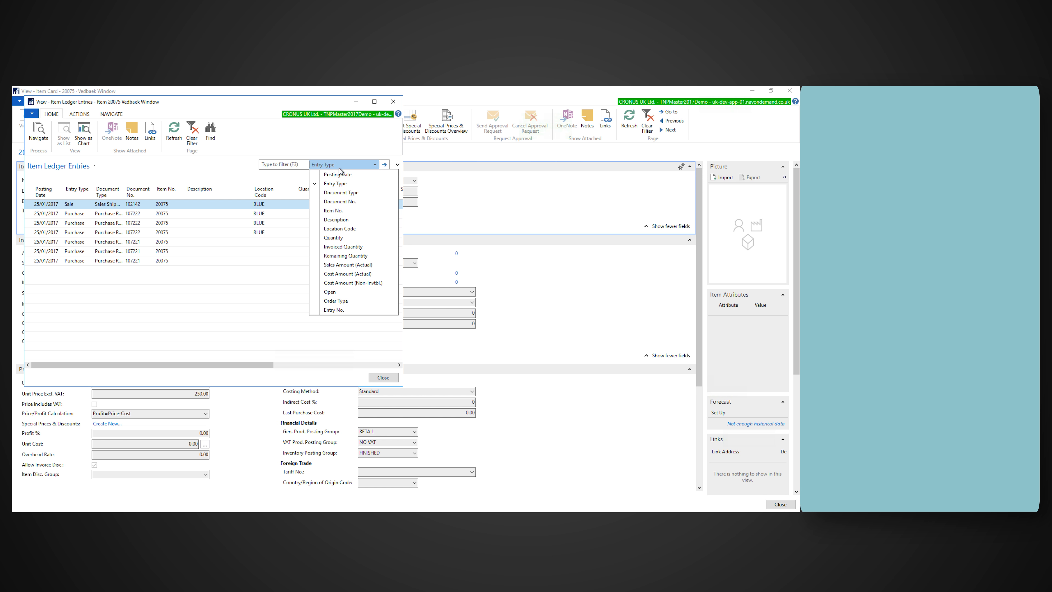
left_click(267, 163)
left_click(267, 163)
type("purchase")
key("Return")
left_click(196, 203)
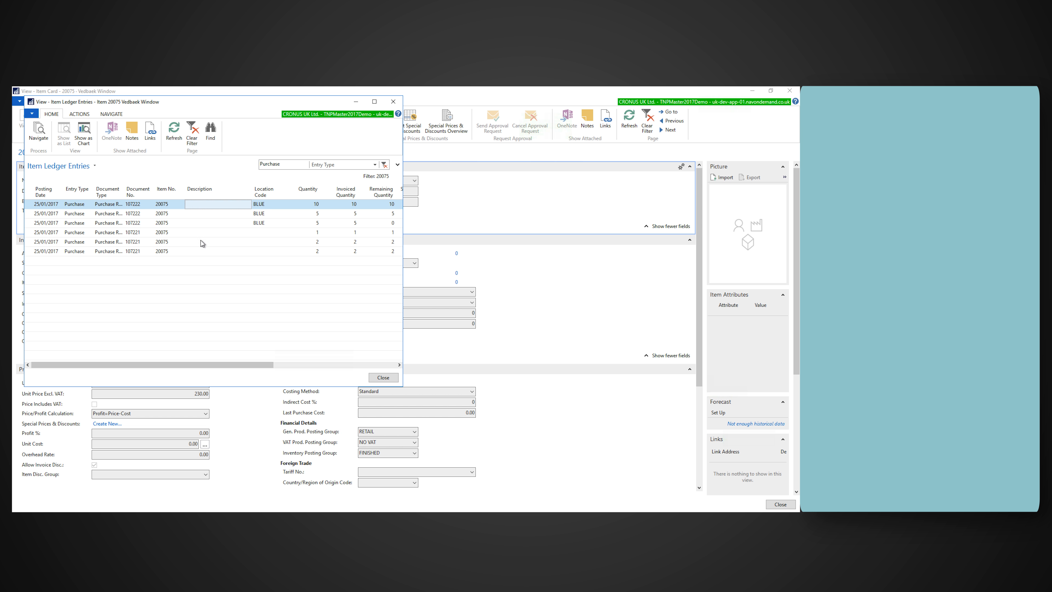
left_click_drag(263, 366, 385, 366)
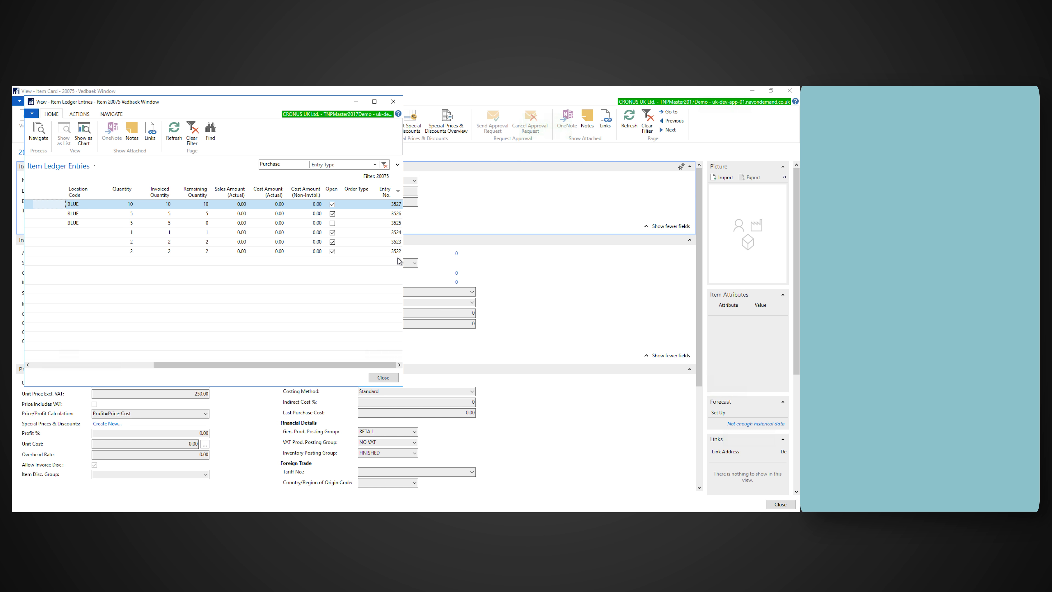
left_click(382, 377)
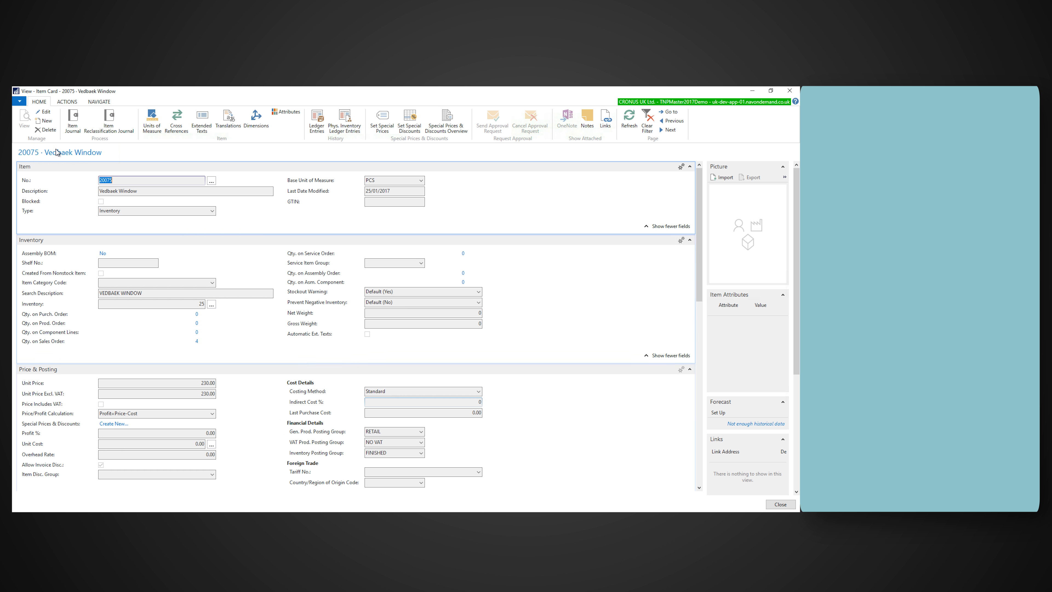
left_click(790, 91)
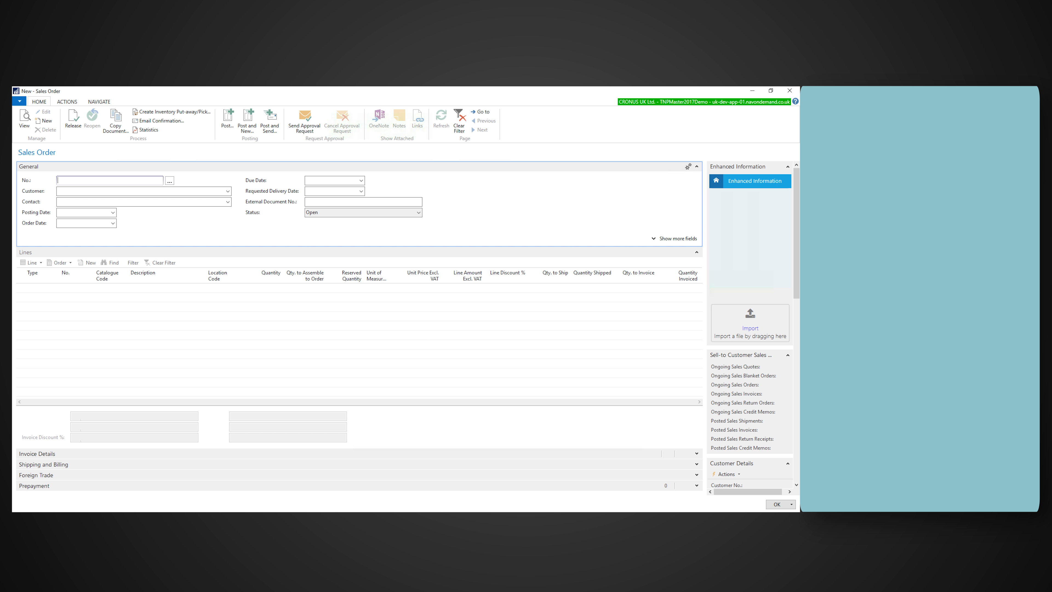
Step: Set Guildford Water Department as the customer on the new sales order
left_click(187, 191)
type("50000")
key("Tab")
Step: Add an item line for 20075 Vedbaek Window with location BLUE and quantity 5
left_click(45, 287)
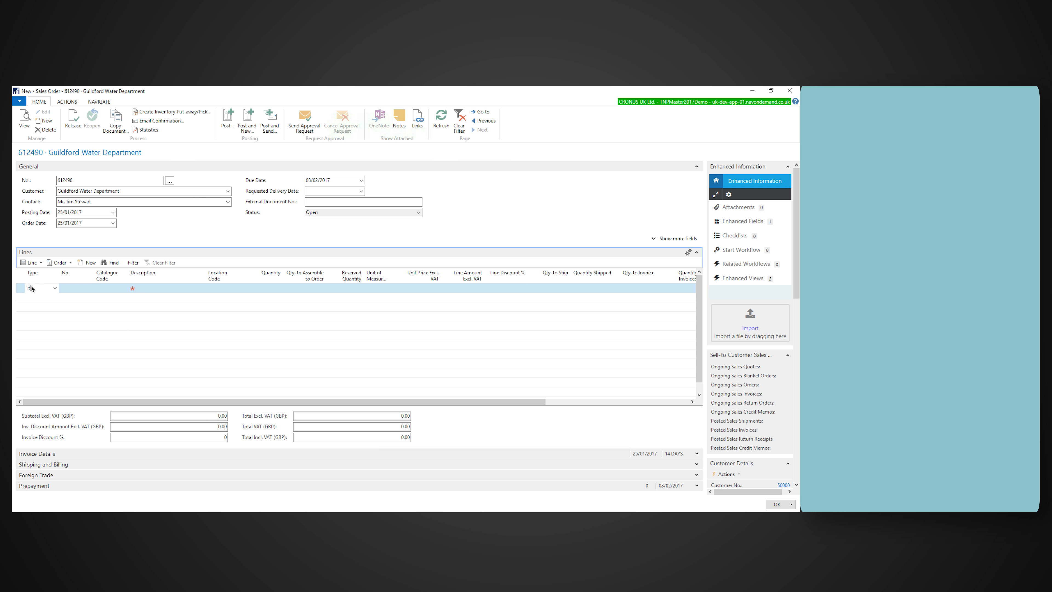
type("20")
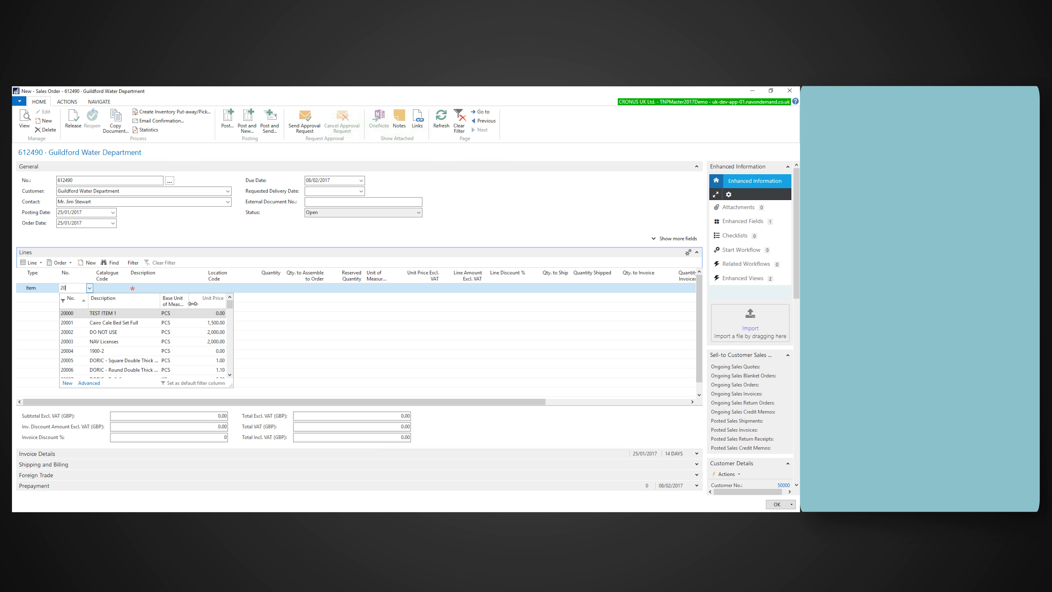
left_click_drag(231, 378, 228, 381)
left_click_drag(227, 318, 229, 364)
left_click(120, 370)
key("Tab")
key("Tab")
type("BLUE")
key("Tab")
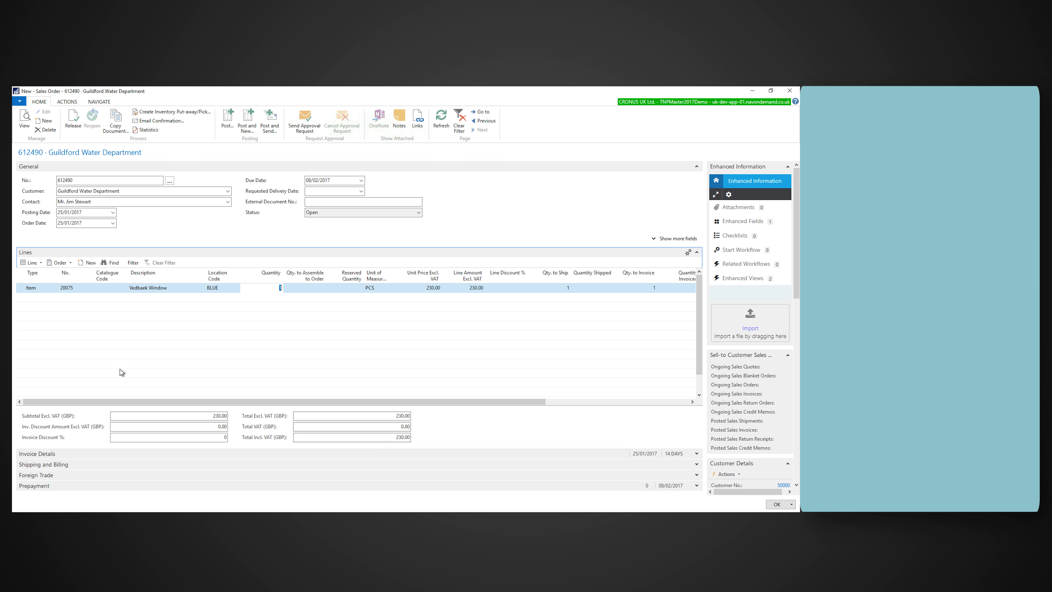
type("5")
key("Tab")
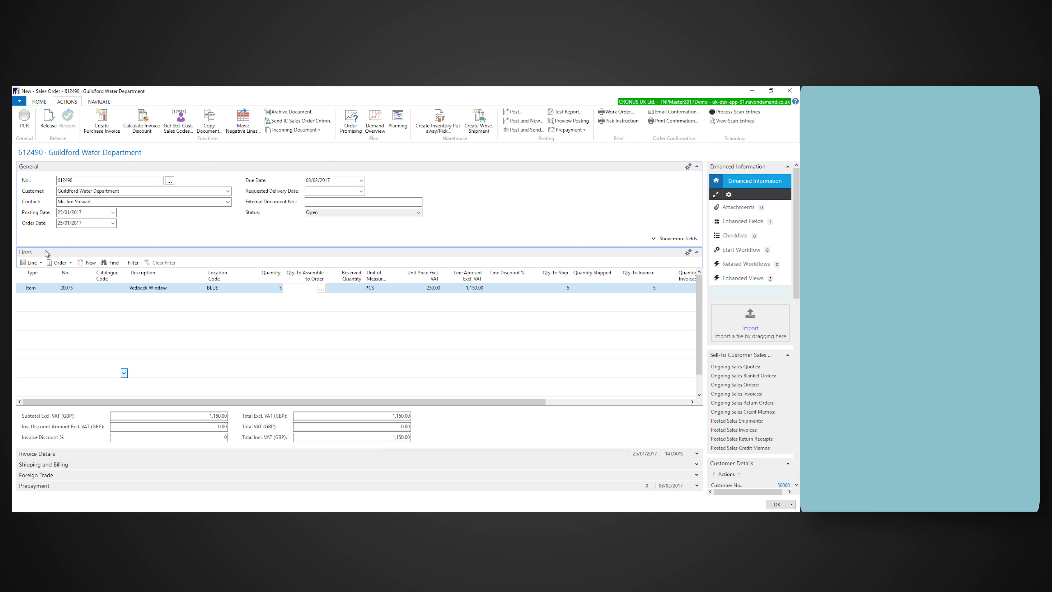
Step: Open the sales line's item tracking, select lot AA01 for all 5 pieces from the available entries, and accept the tracking lines
left_click(31, 262)
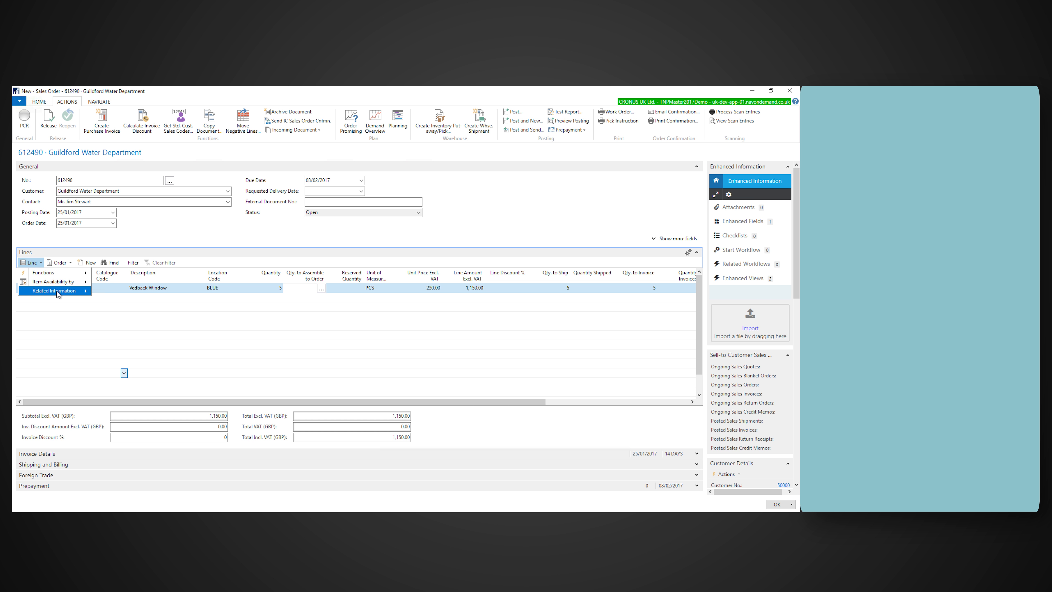
mouse_move(57, 291)
left_click(143, 302)
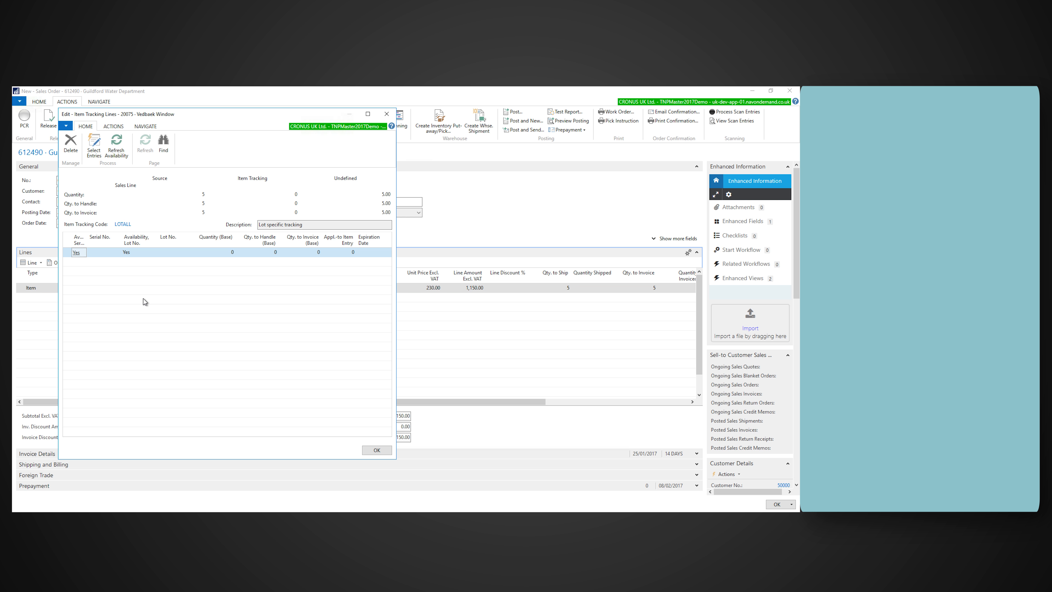
left_click(94, 146)
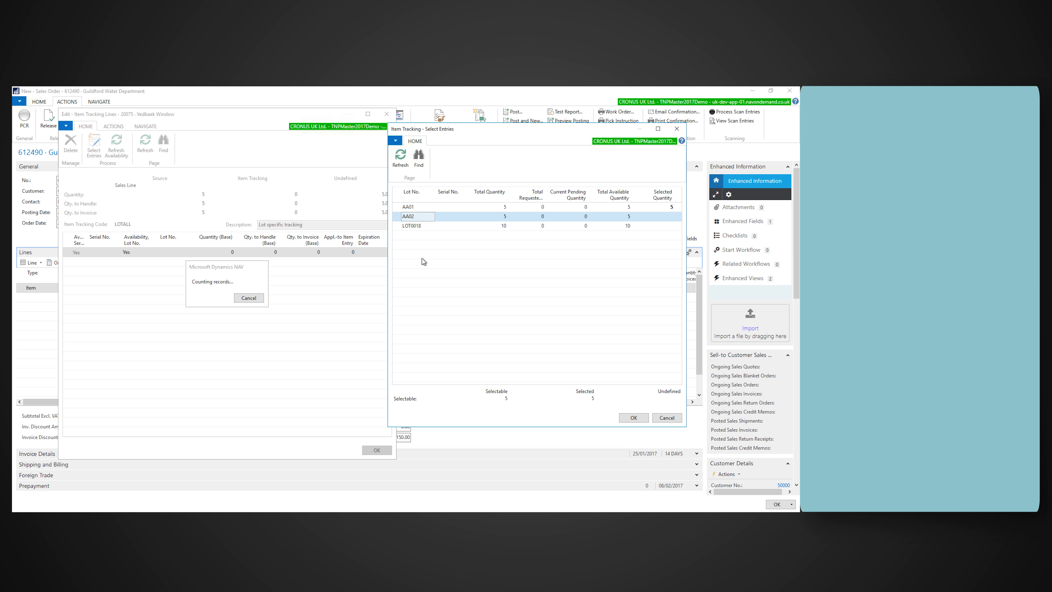
left_click(412, 227)
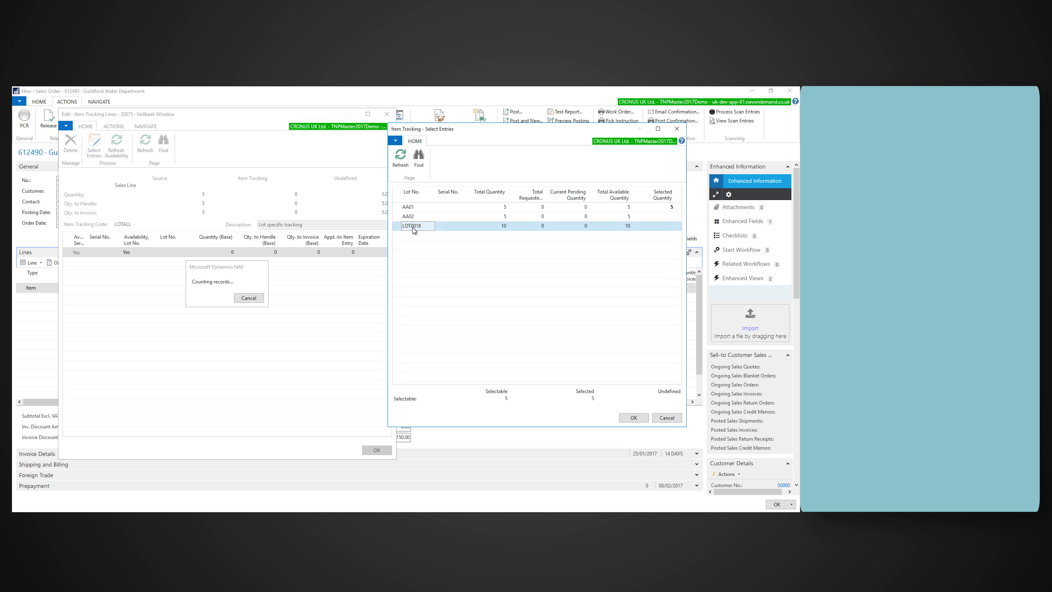
left_click(634, 418)
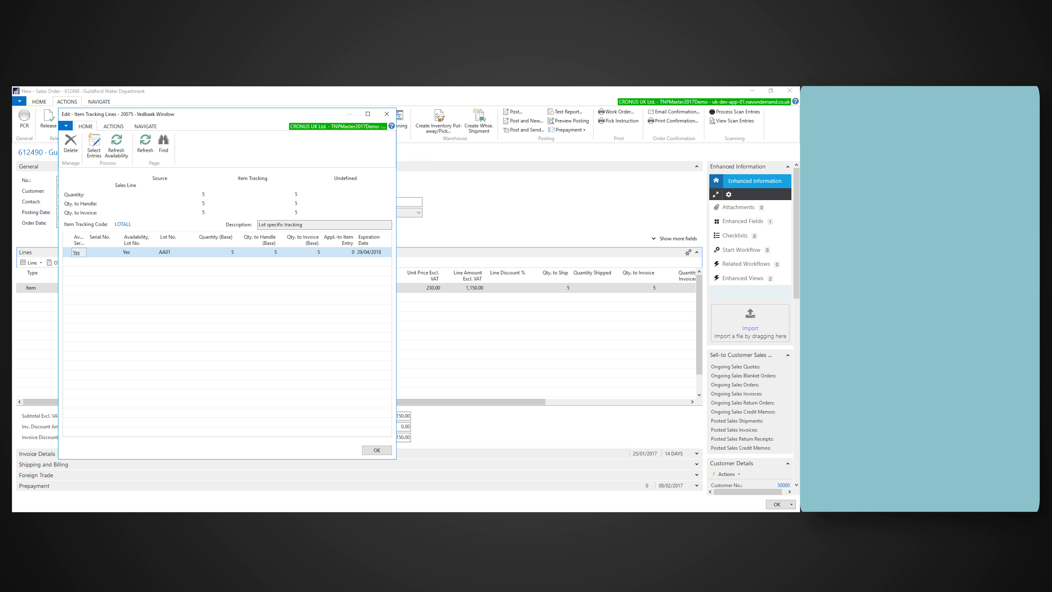
left_click(377, 450)
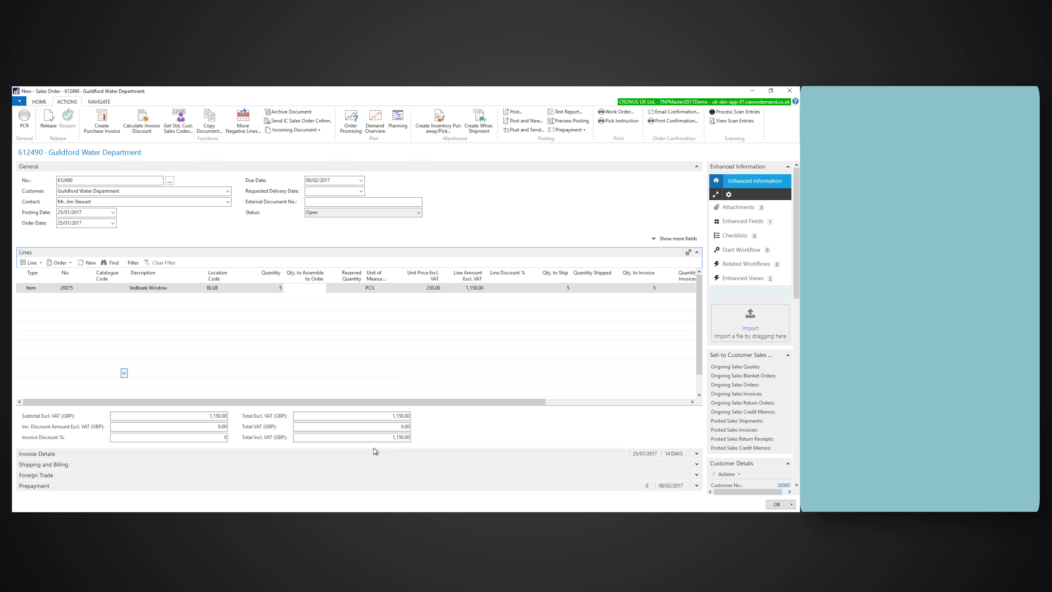
Step: Post the Guildford Water Department sales order with the Ship and Invoice option
left_click(166, 354)
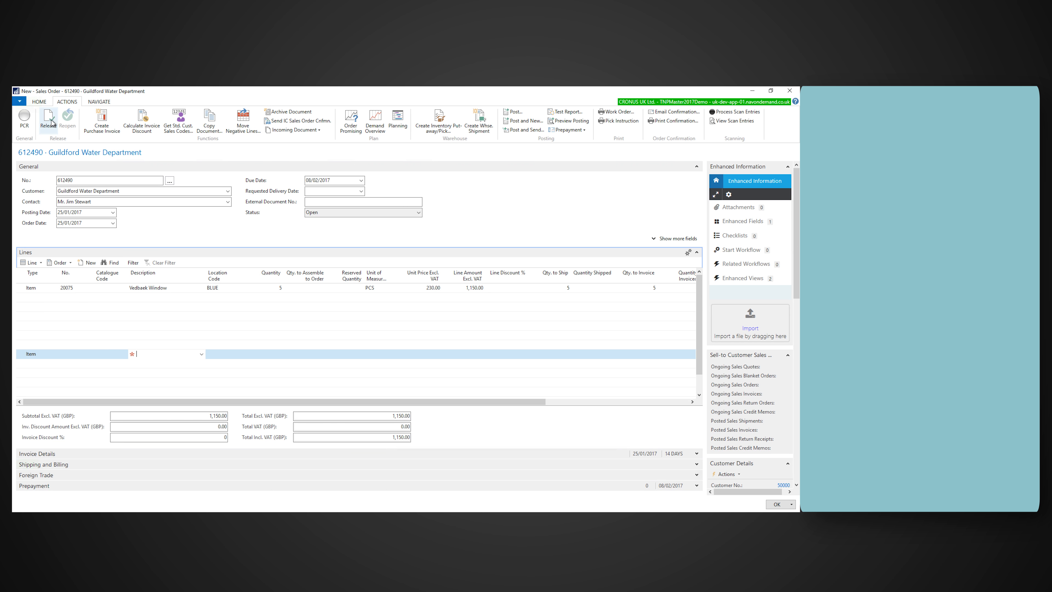
left_click(39, 102)
left_click(227, 118)
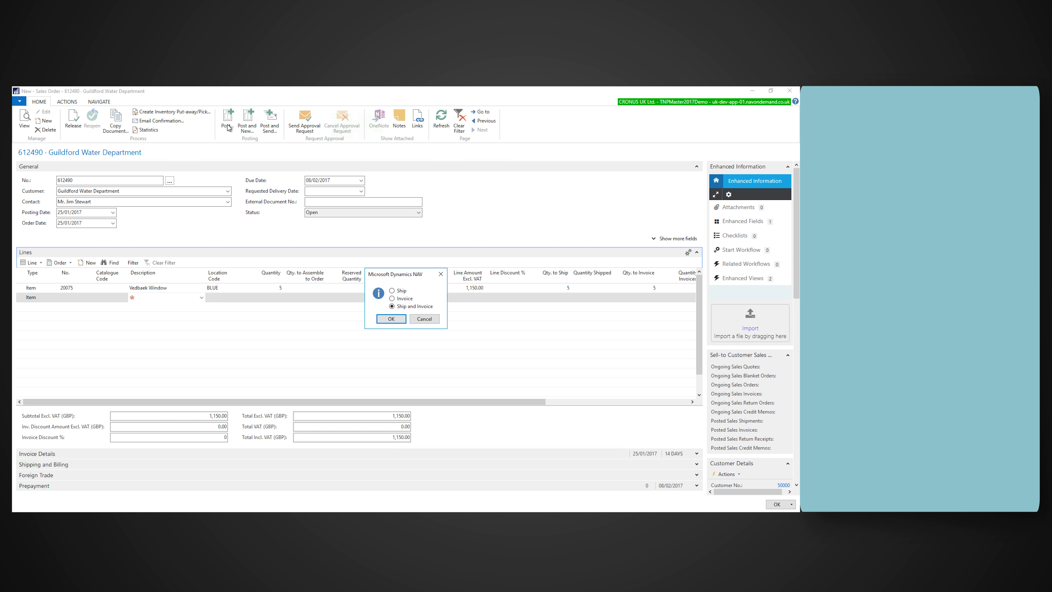
left_click(391, 318)
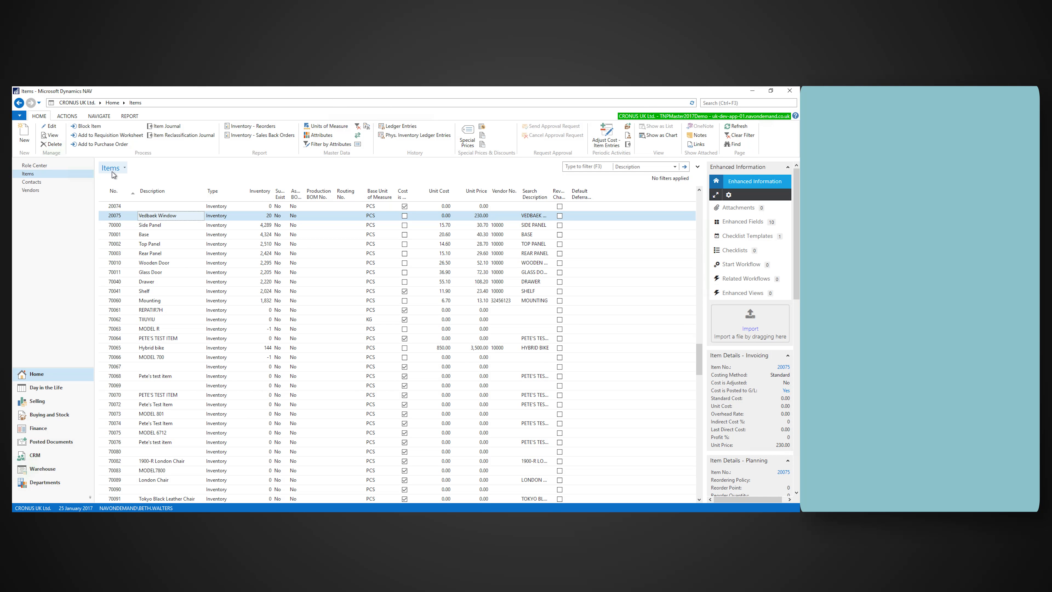
Step: Open the Vedbaek Window item card from the Items list and show its item tracking entries
left_click(49, 126)
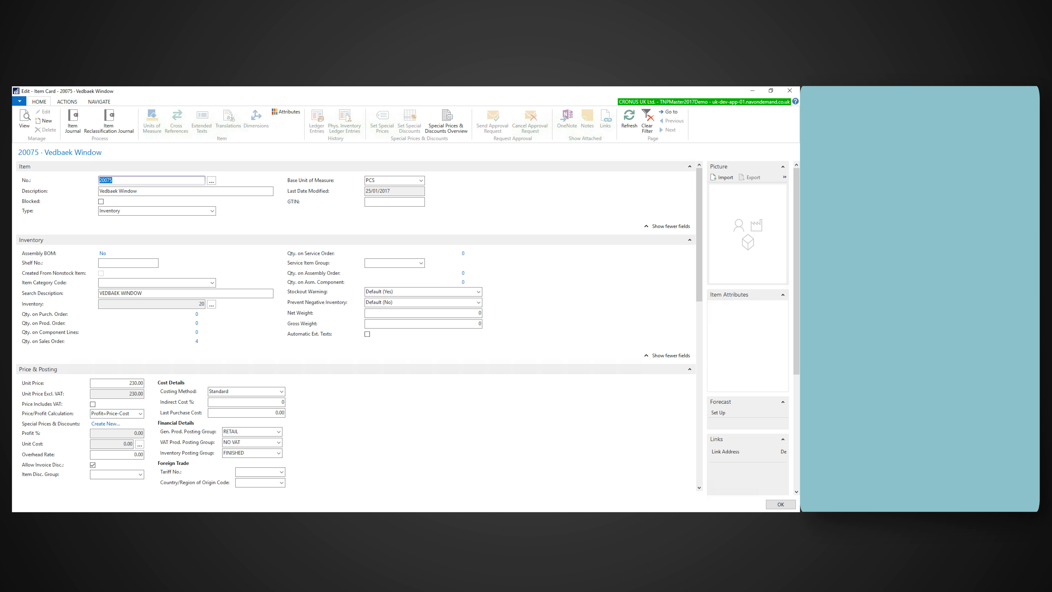
left_click(66, 102)
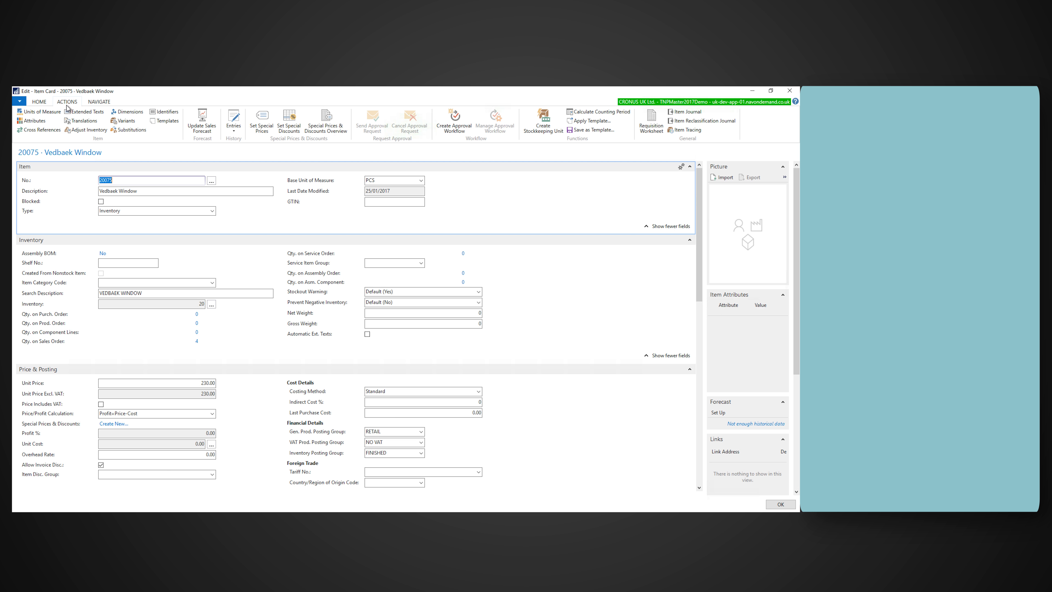
left_click(234, 120)
left_click(247, 178)
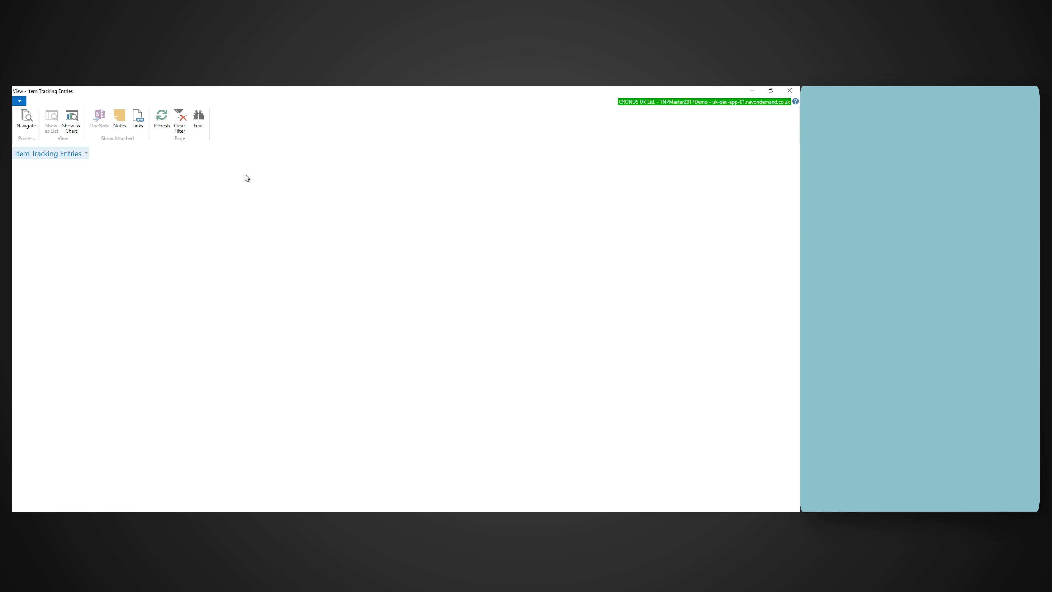